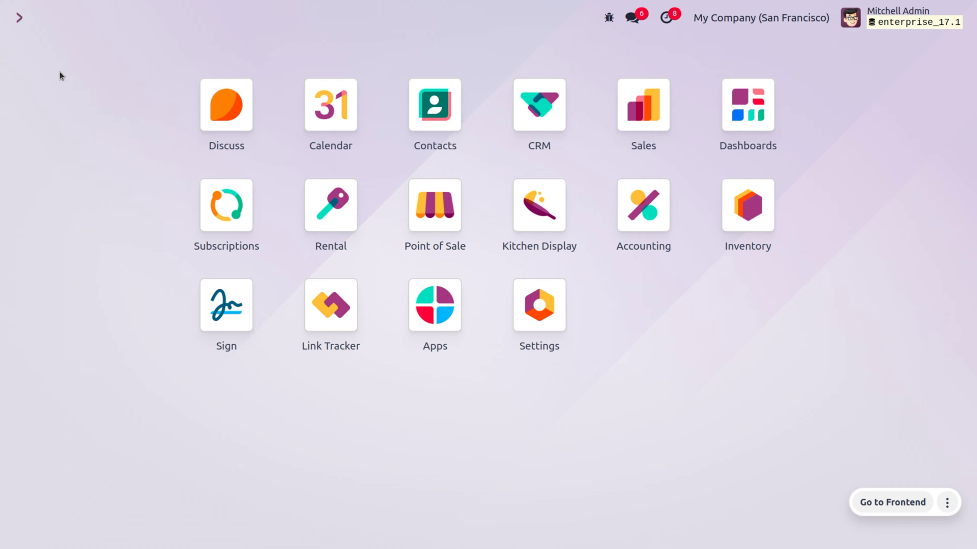
Open the Sales app's Configuration Settings page, using the 'sa' app search
type("sa")
key("Return")
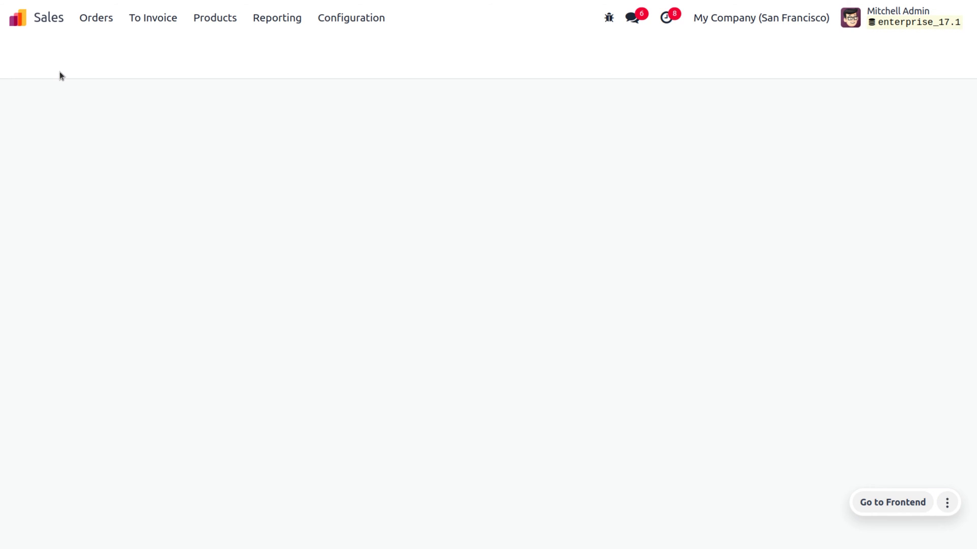
left_click(365, 17)
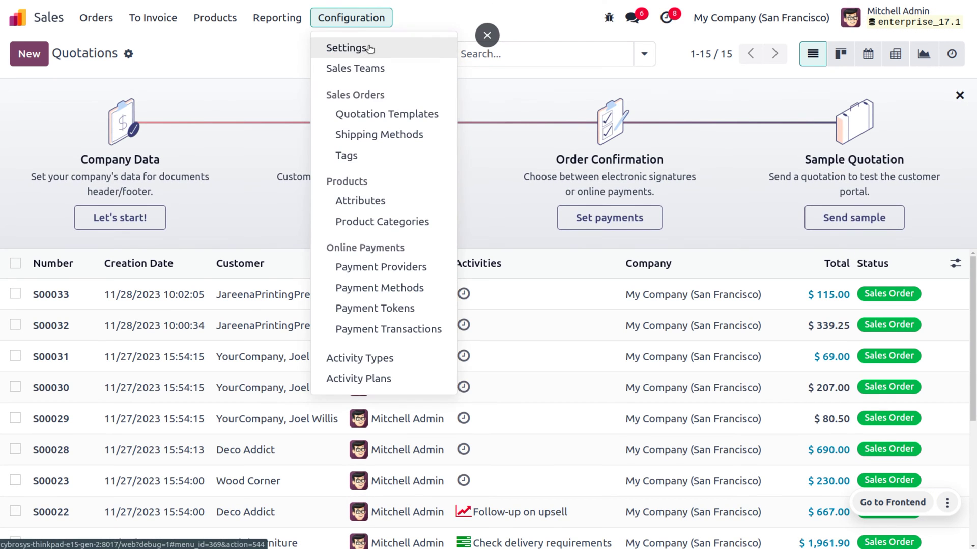
left_click(368, 48)
Tick Pro-Forma Invoice under Quotations & Orders and save the Sales settings
scroll(445, 222, "down", 4)
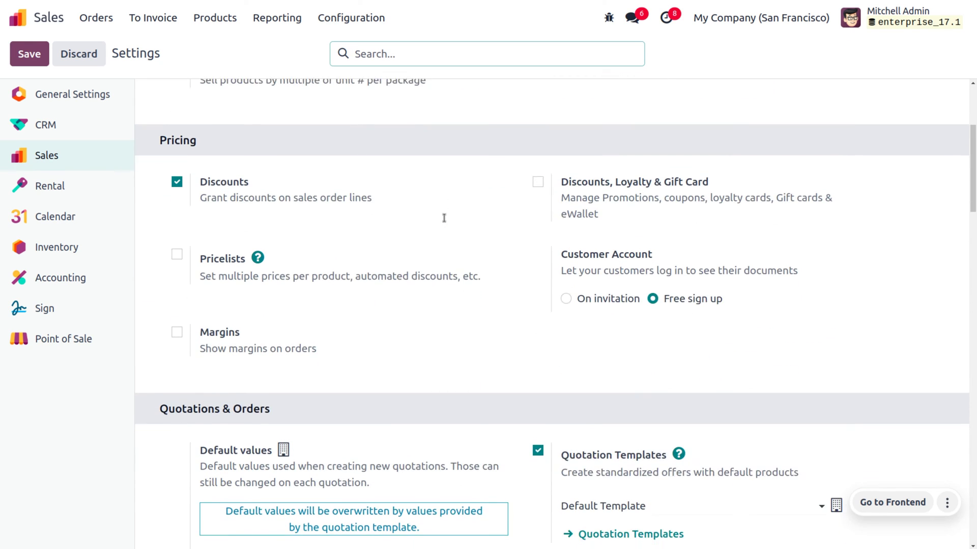
scroll(444, 217, "down", 2)
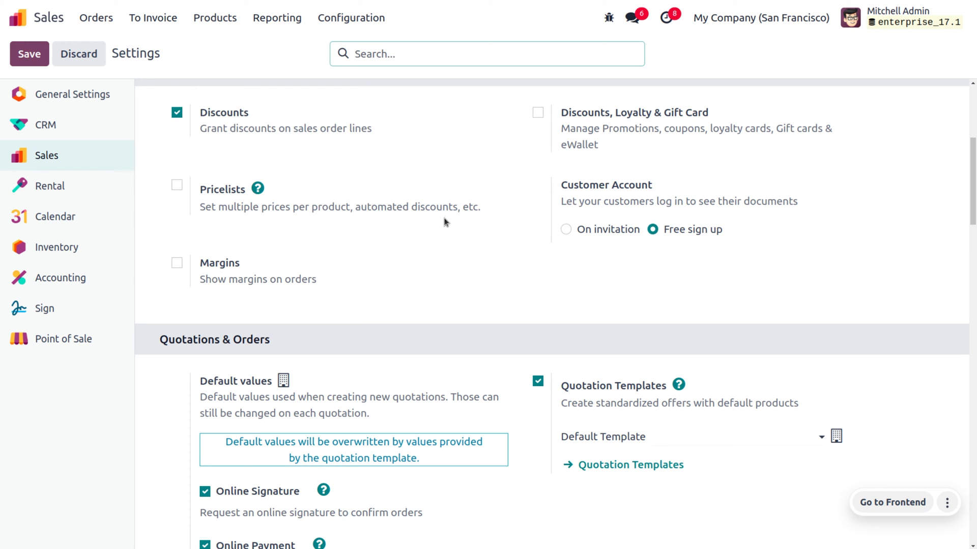
scroll(444, 221, "down", 15)
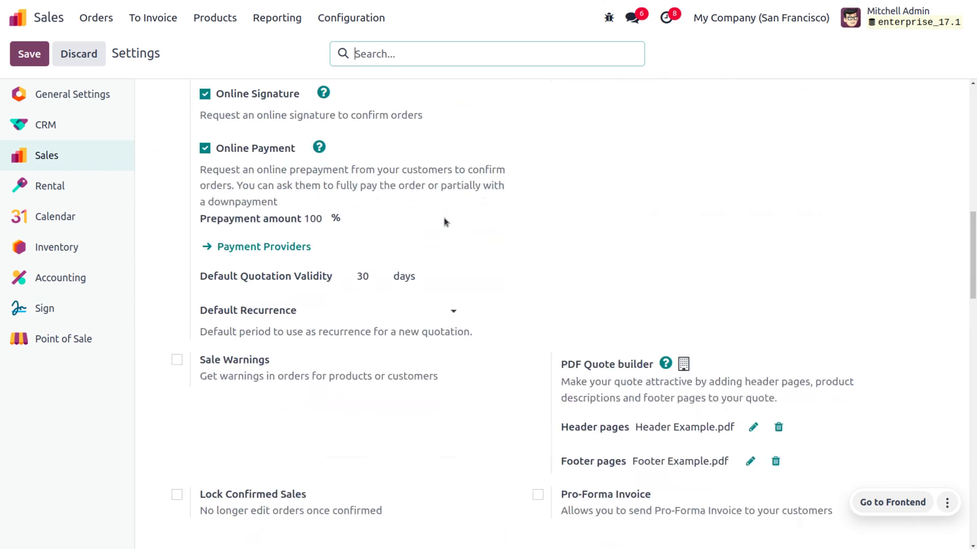
scroll(444, 221, "down", 12)
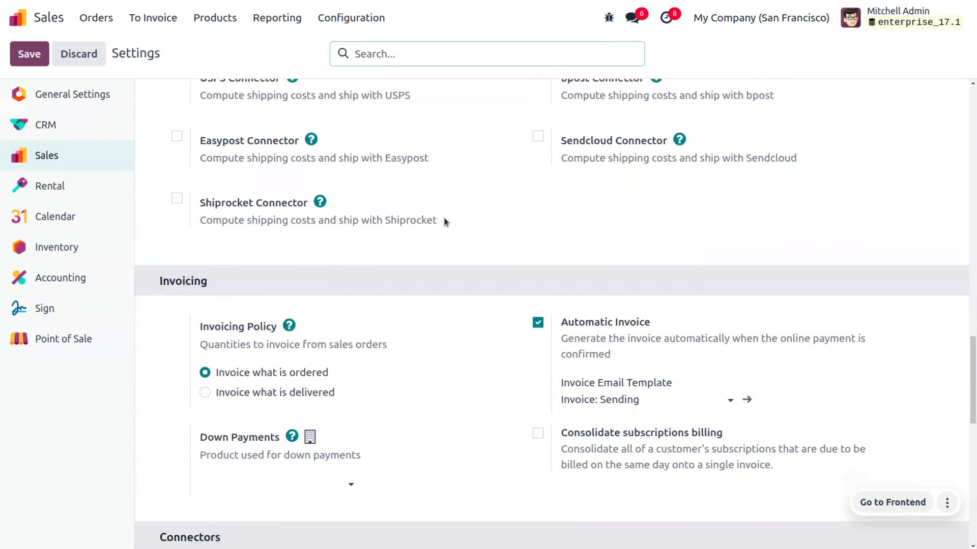
scroll(444, 221, "down", 6)
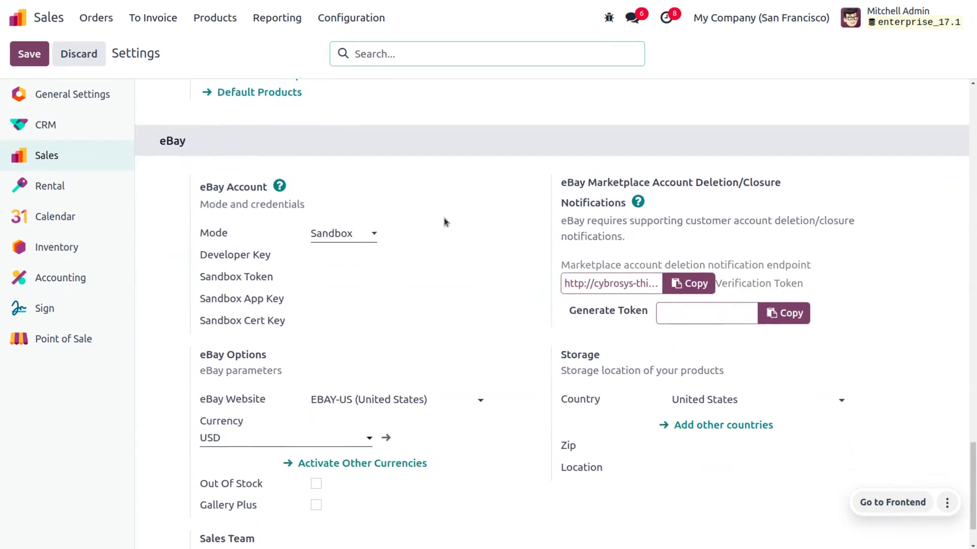
scroll(444, 221, "up", 10)
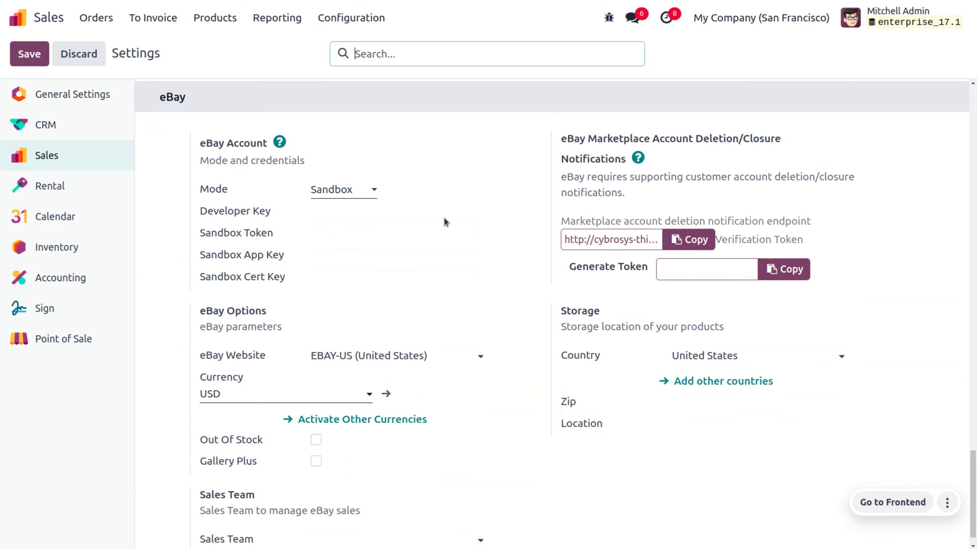
scroll(444, 221, "up", 10)
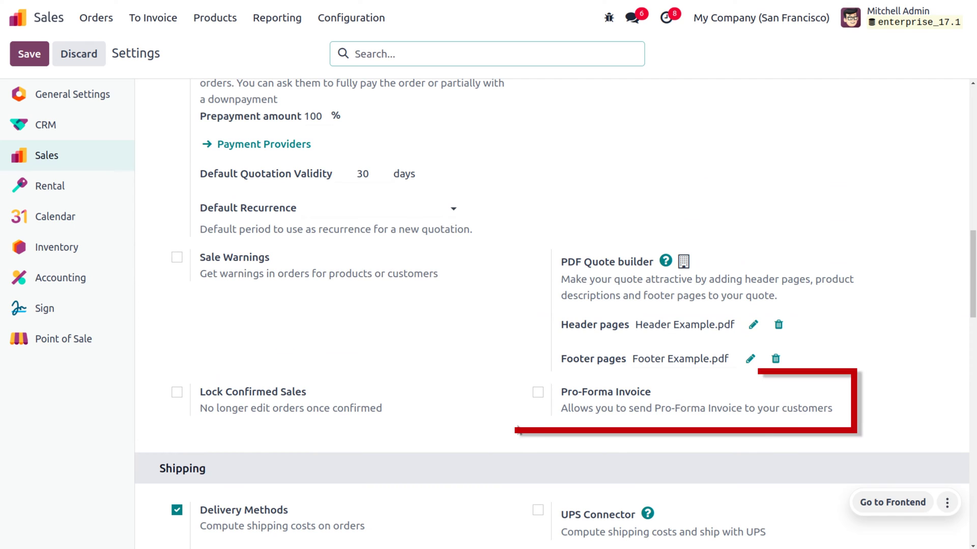
left_click(537, 393)
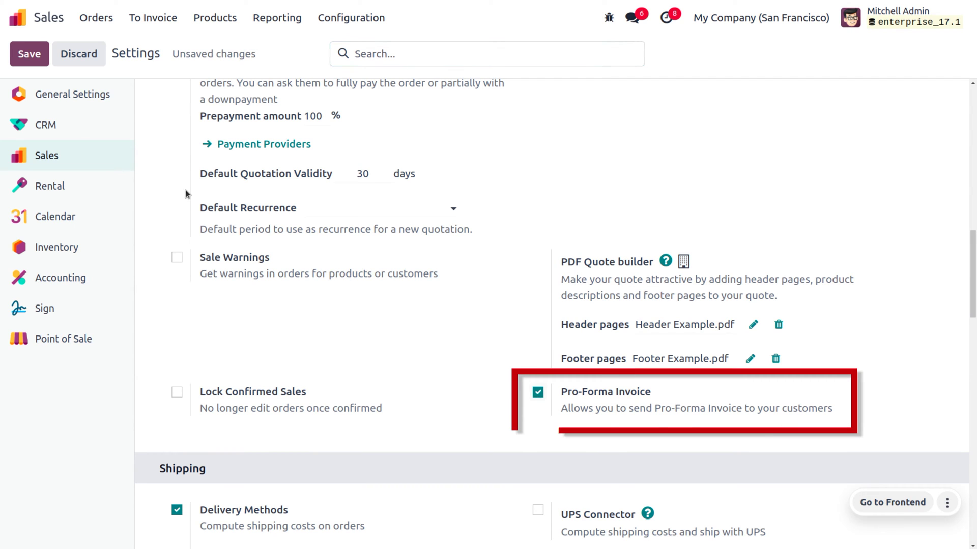
left_click(26, 55)
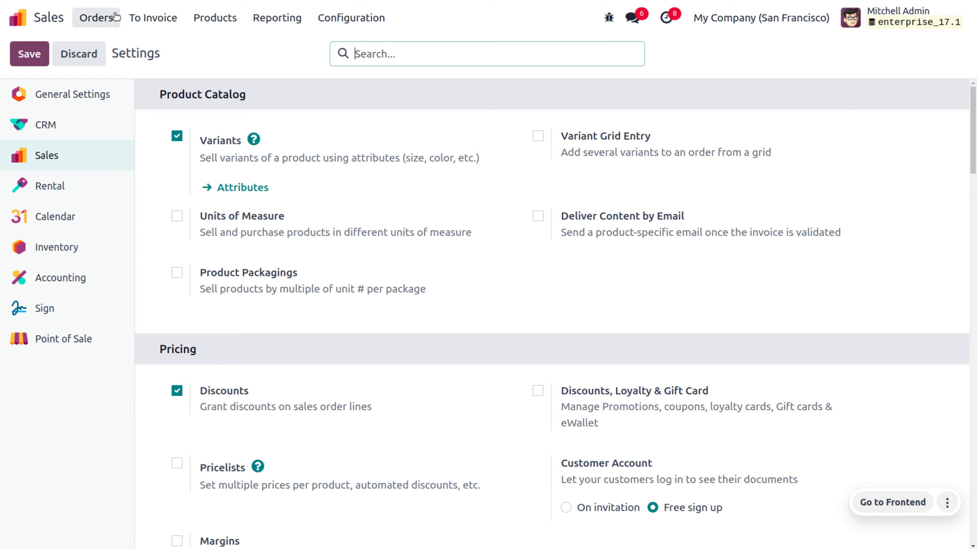
left_click(115, 17)
Create new quotation S00034 for customer JareenaPrintingPress, reviewing the contact record before returning
left_click(112, 53)
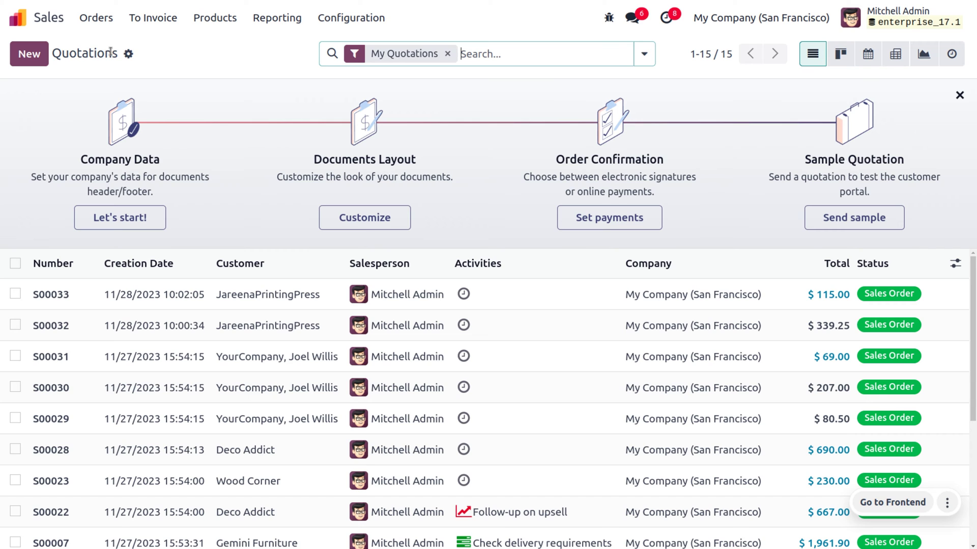
left_click(23, 56)
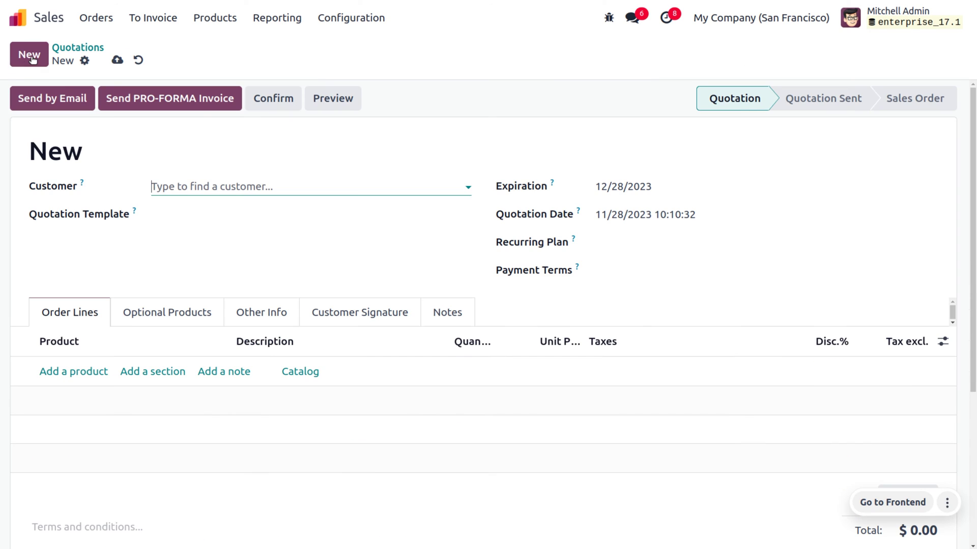
left_click(173, 179)
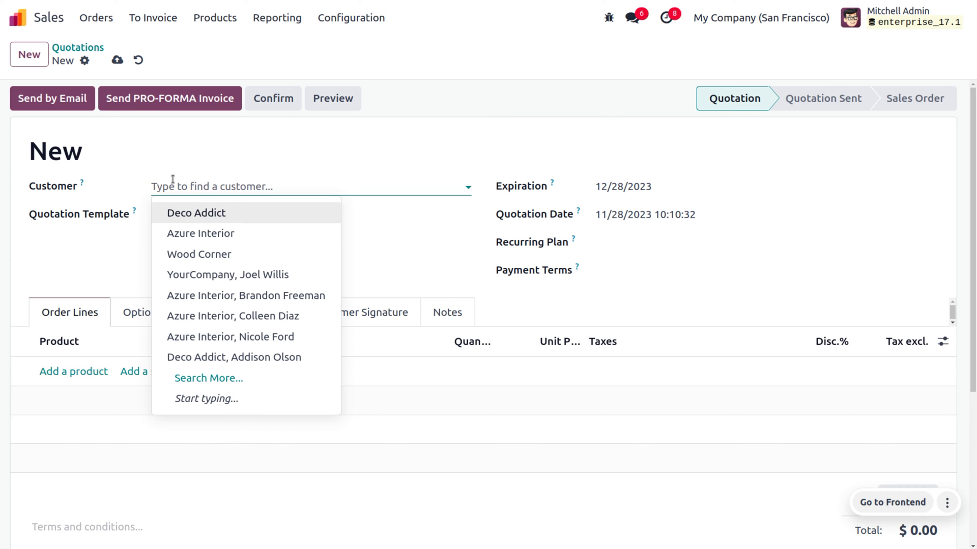
type("jar")
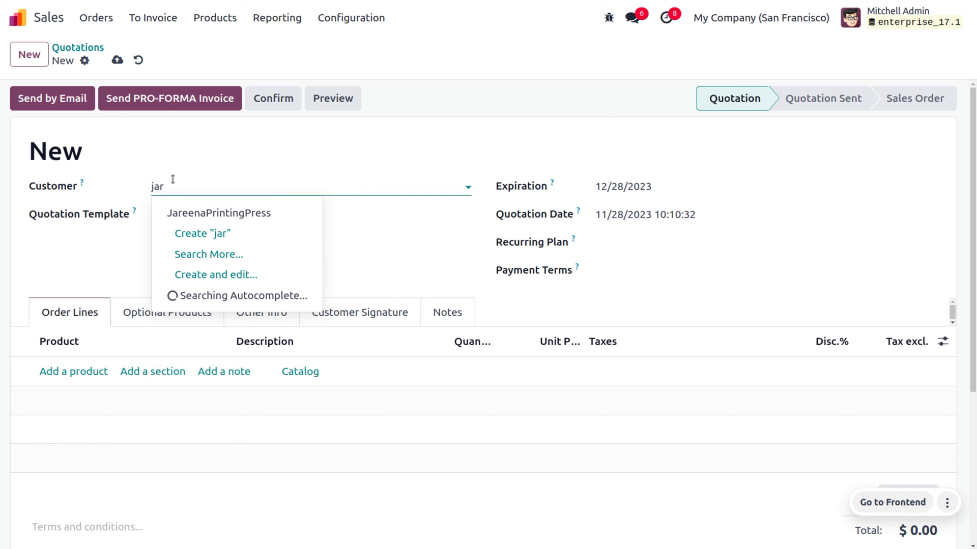
key("Return")
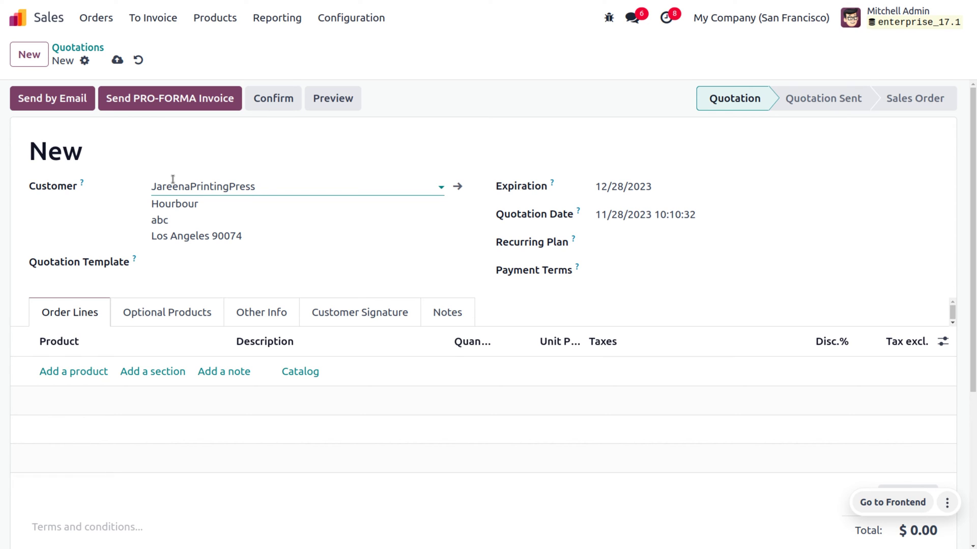
left_click(457, 186)
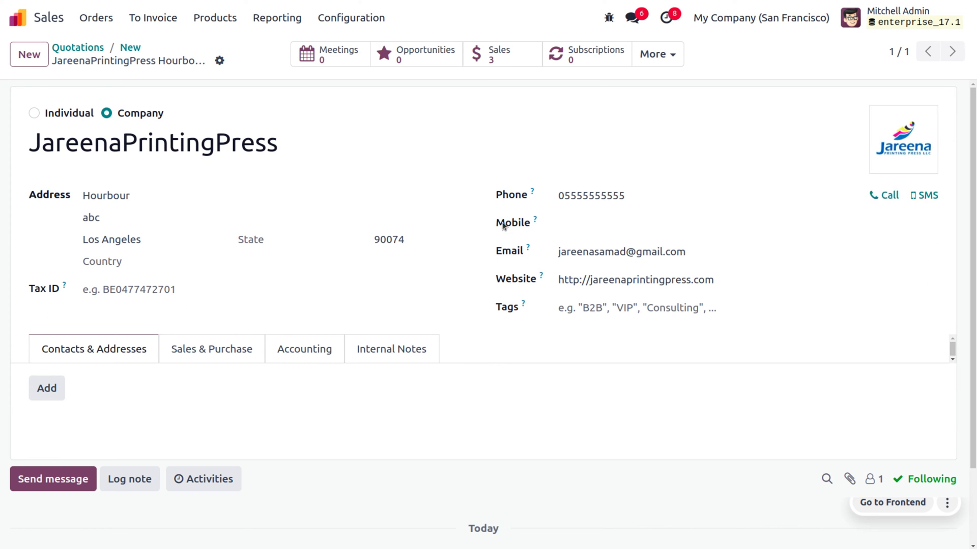
left_click(127, 48)
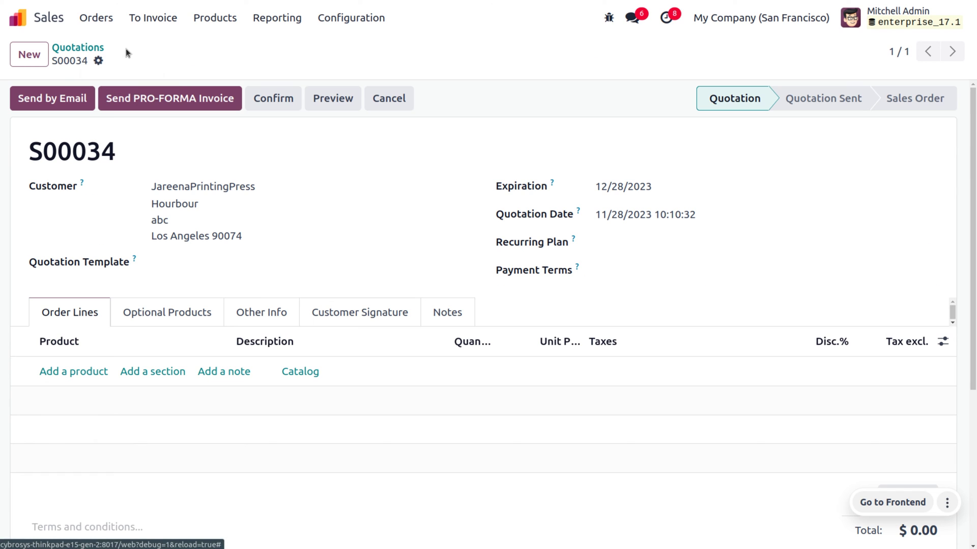
Add a Cable Management Box order line to quotation S00034
left_click(60, 374)
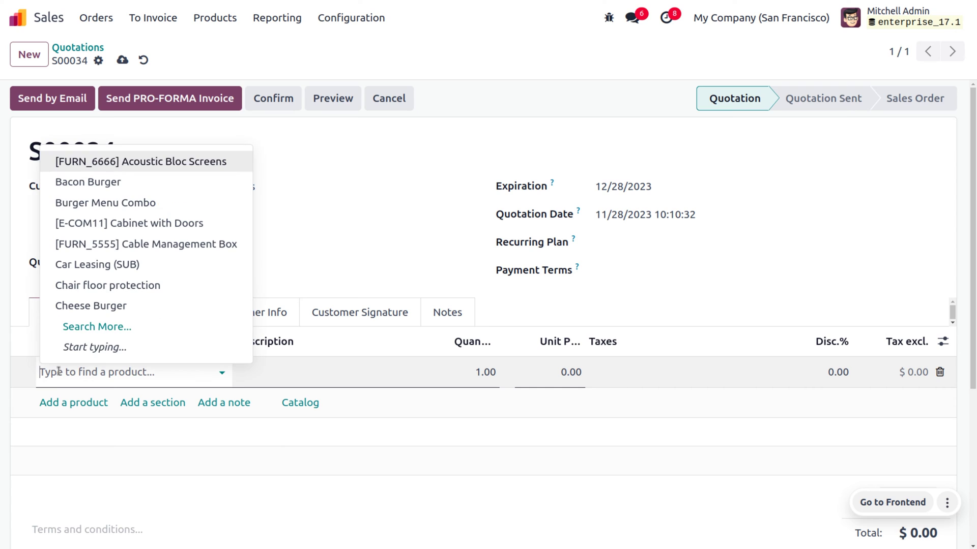
left_click(168, 245)
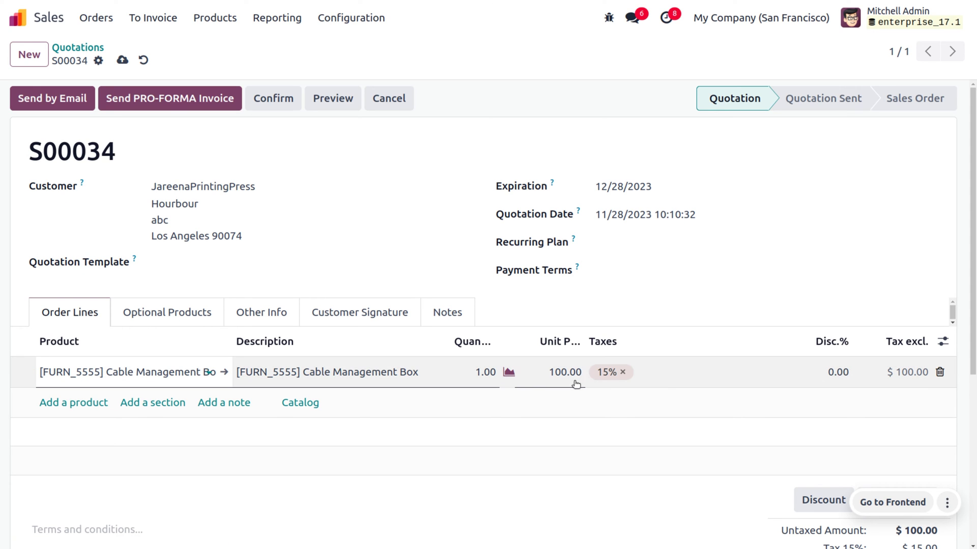
scroll(665, 376, "down", 2)
left_click(669, 381)
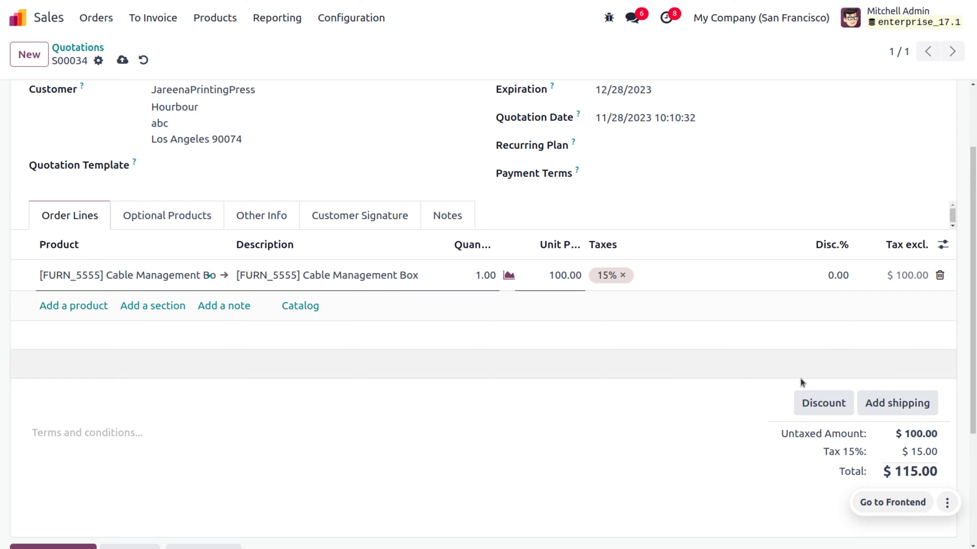
Apply a 5% discount to the order lines, bringing the total to $109.25
left_click(820, 397)
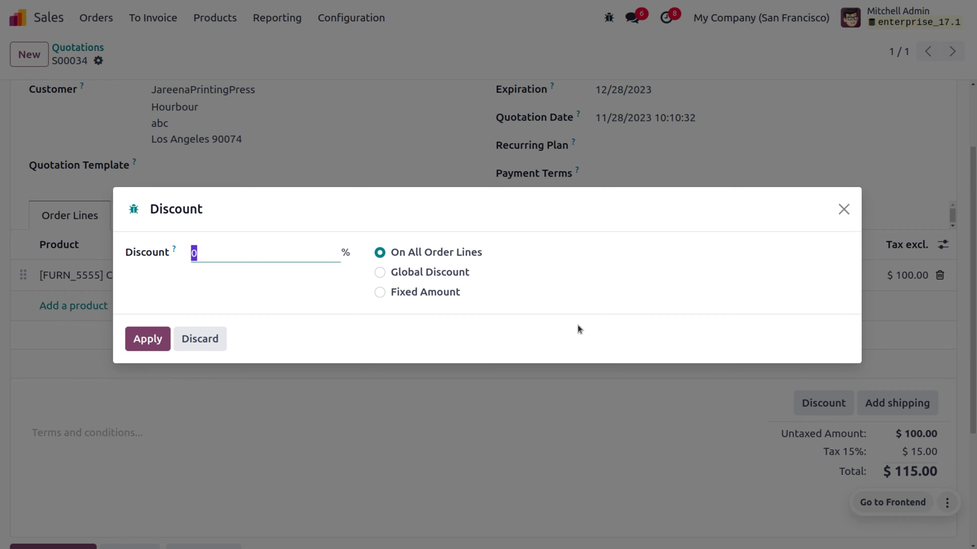
type("5")
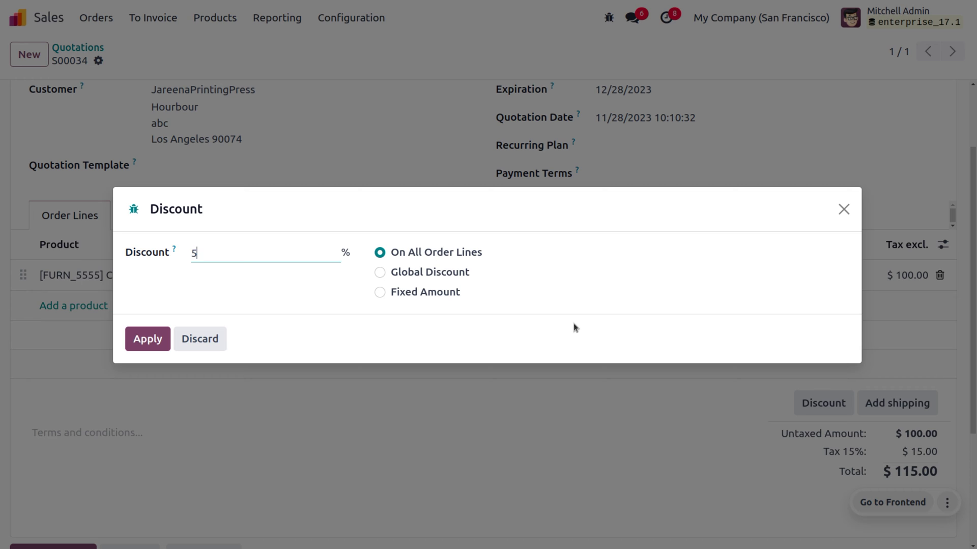
left_click(155, 342)
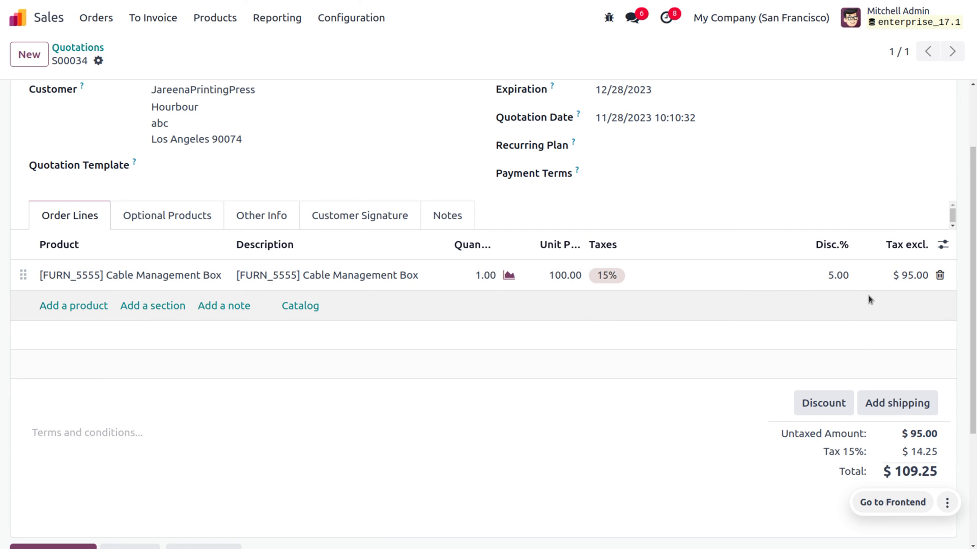
scroll(838, 436, "down", 3)
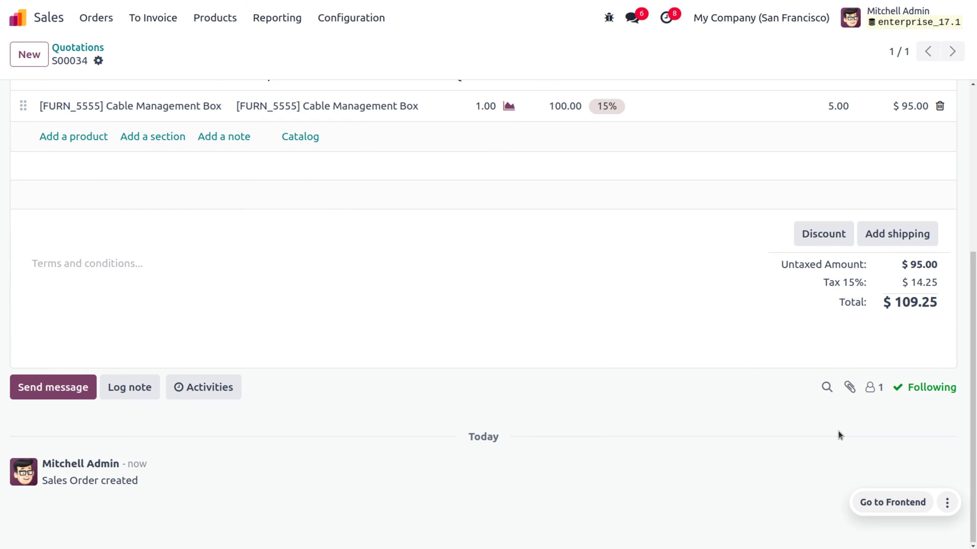
scroll(789, 421, "up", 5)
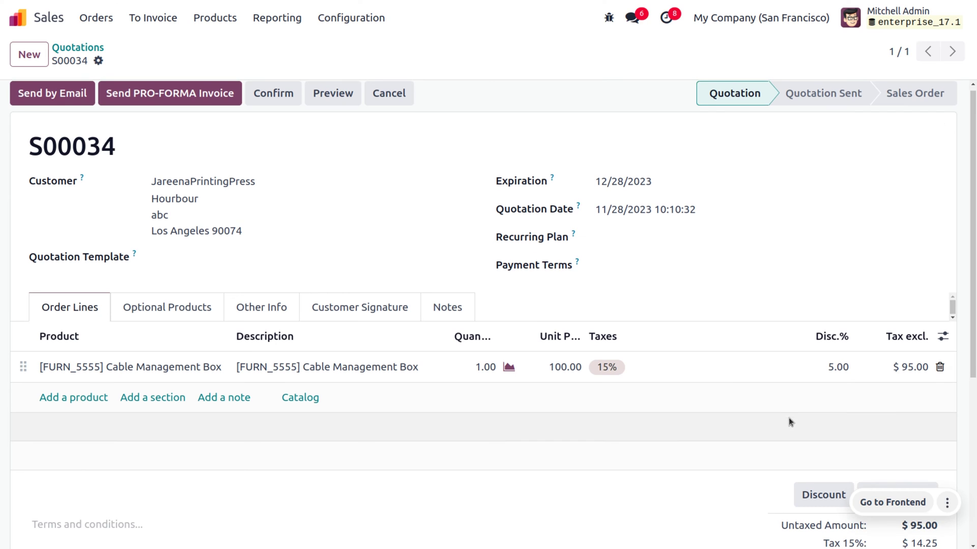
Confirm S00034 as a sales order and email the $109.25 pro-forma invoice to the customer
left_click(277, 91)
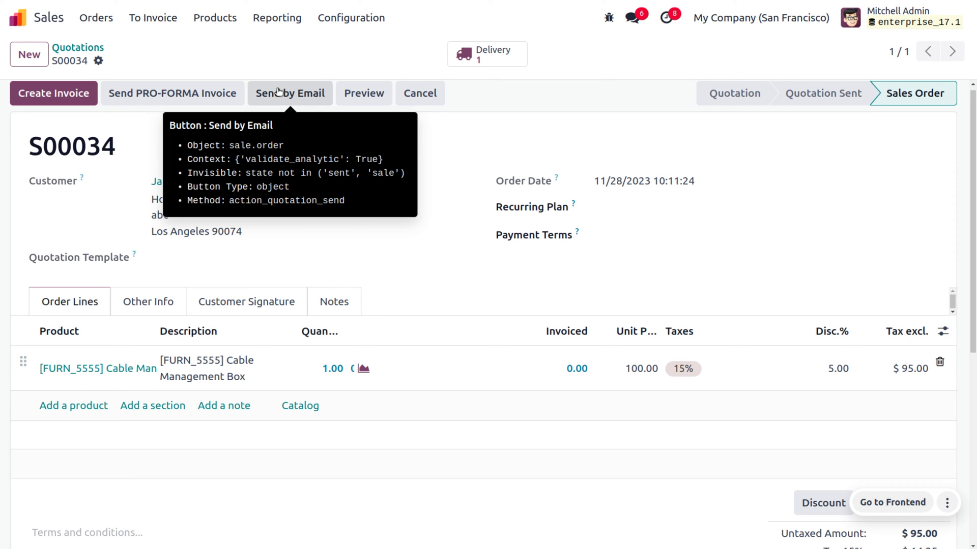
left_click(200, 93)
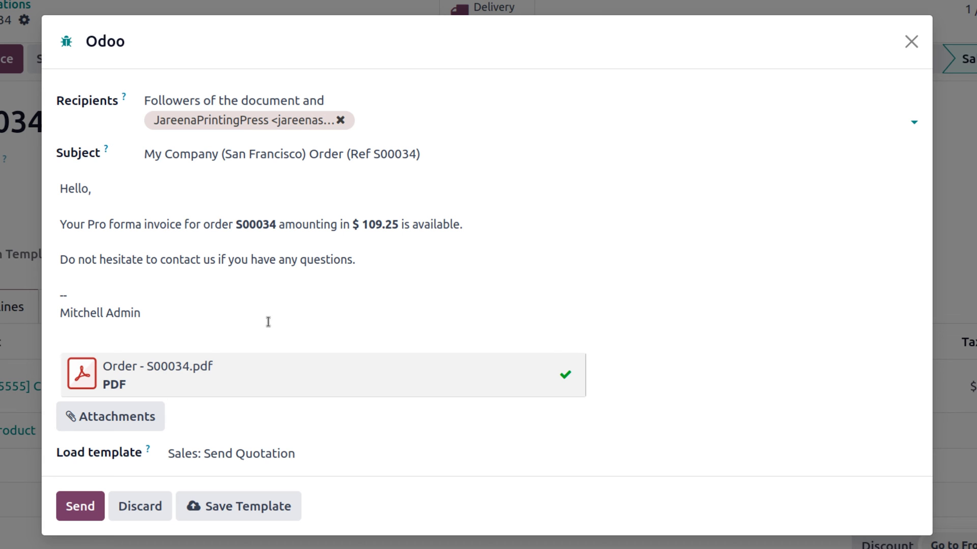
left_click(71, 514)
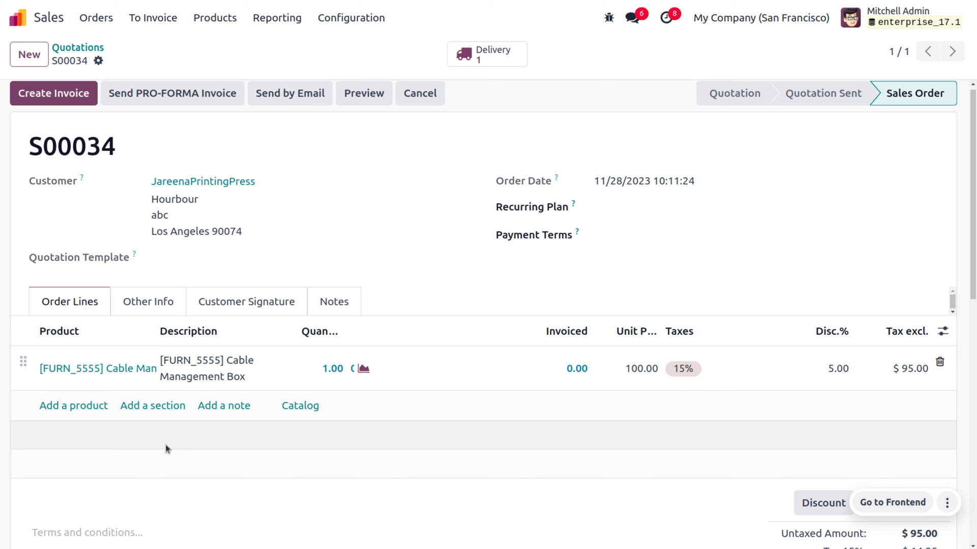
scroll(166, 445, "down", 8)
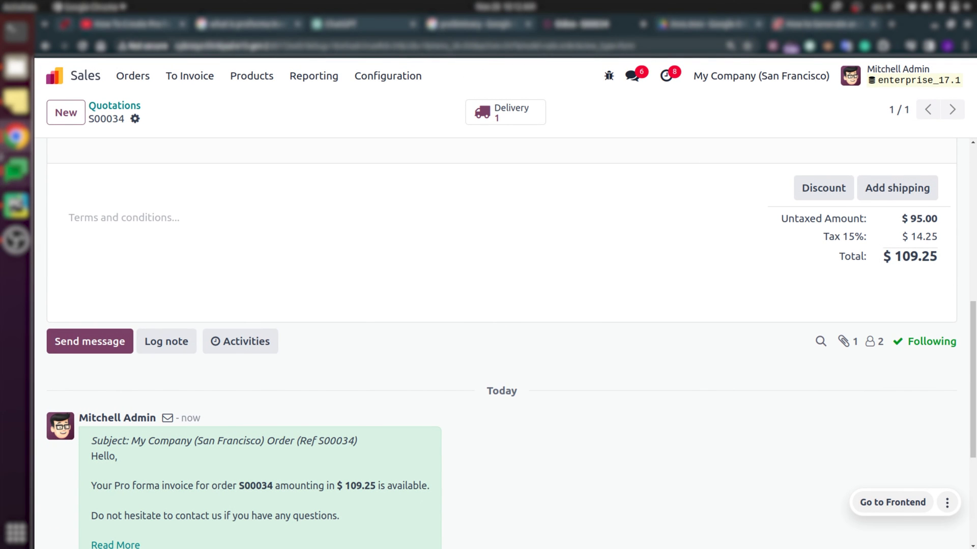
left_click(16, 136)
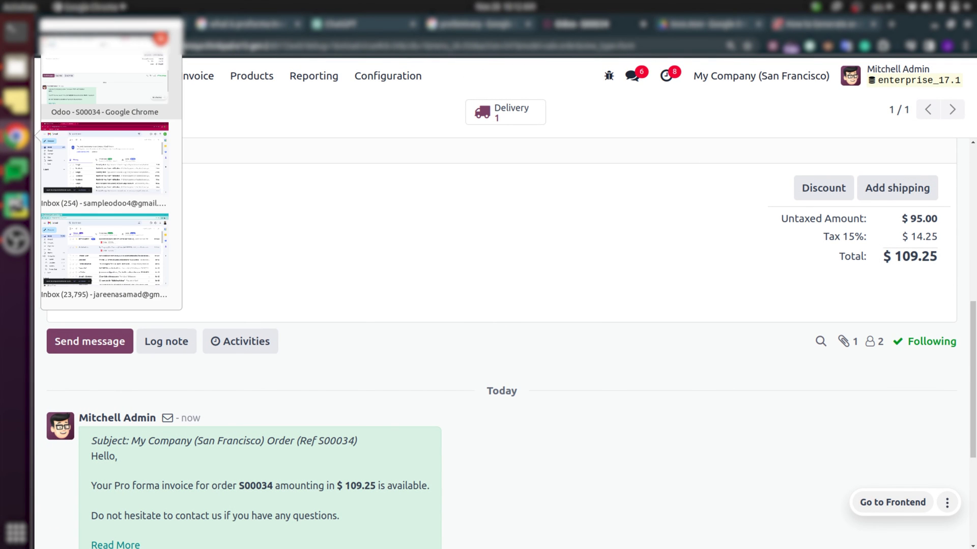
Check the S00034 pro-forma email and its order PDF attachment in Gmail, then return to Odoo
left_click(81, 229)
key("F11")
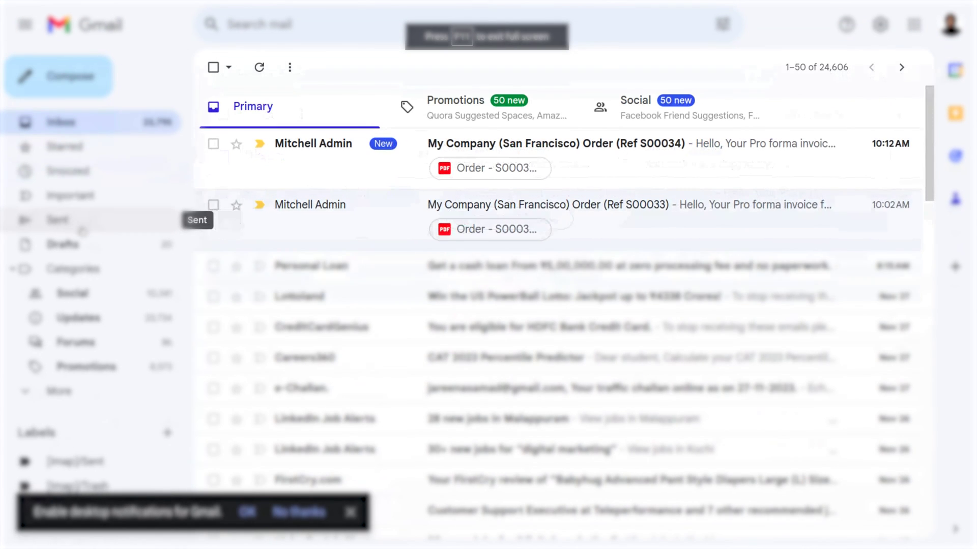
left_click(538, 139)
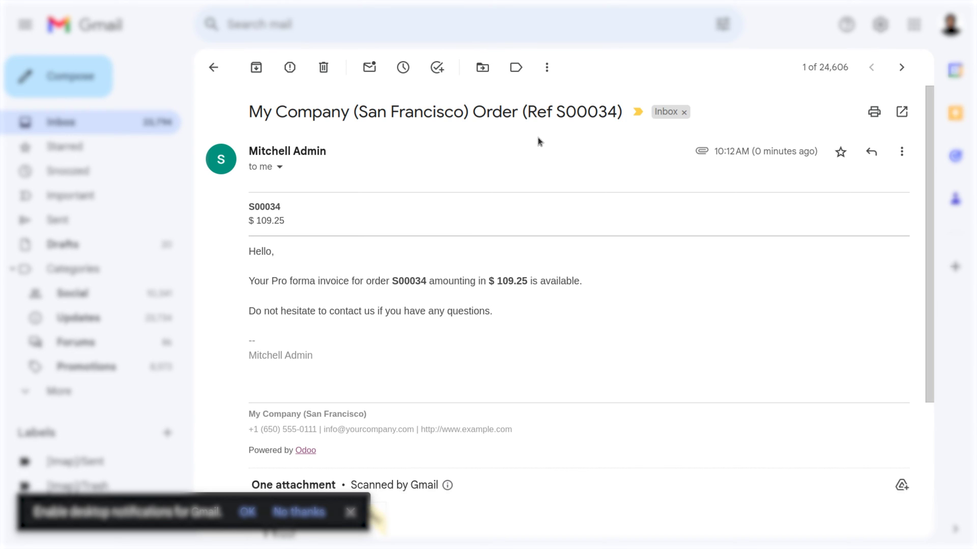
scroll(539, 140, "down", 4)
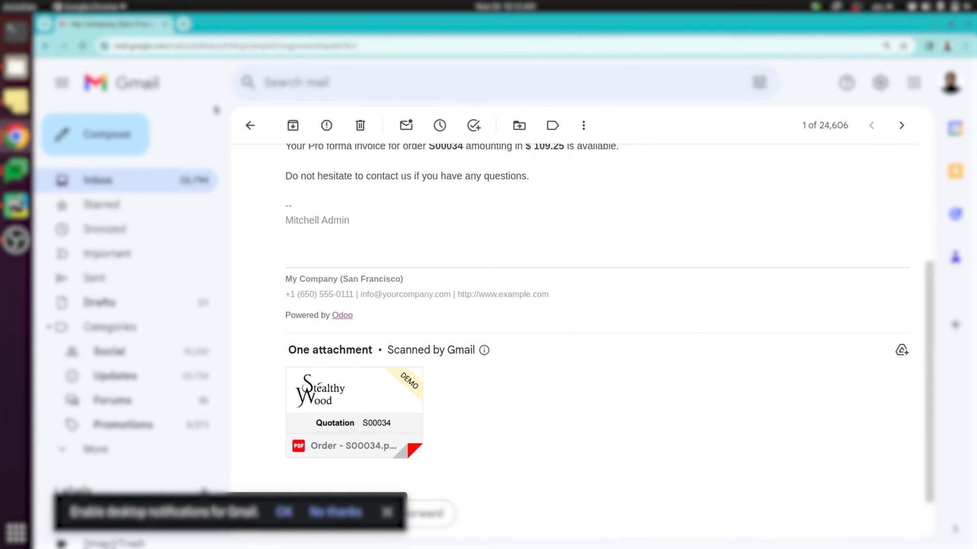
left_click(16, 136)
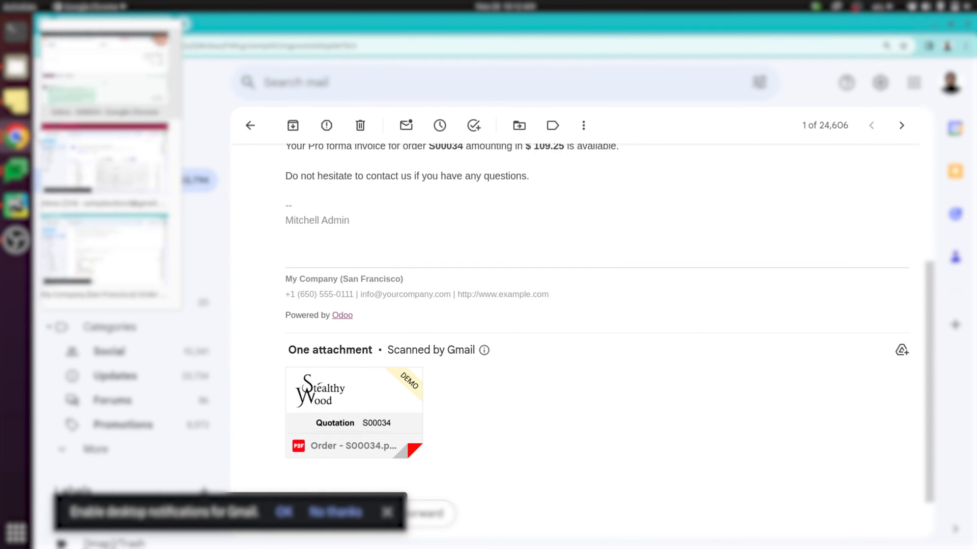
left_click(114, 83)
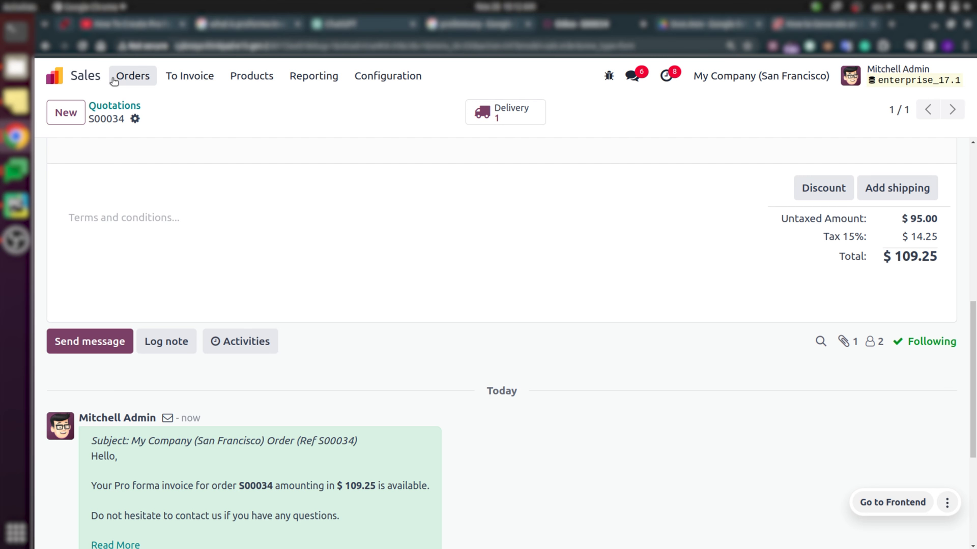
Validate delivery WH/OUT/00017 so S00034 shows 1.00 Cable Management Box delivered
key("F11")
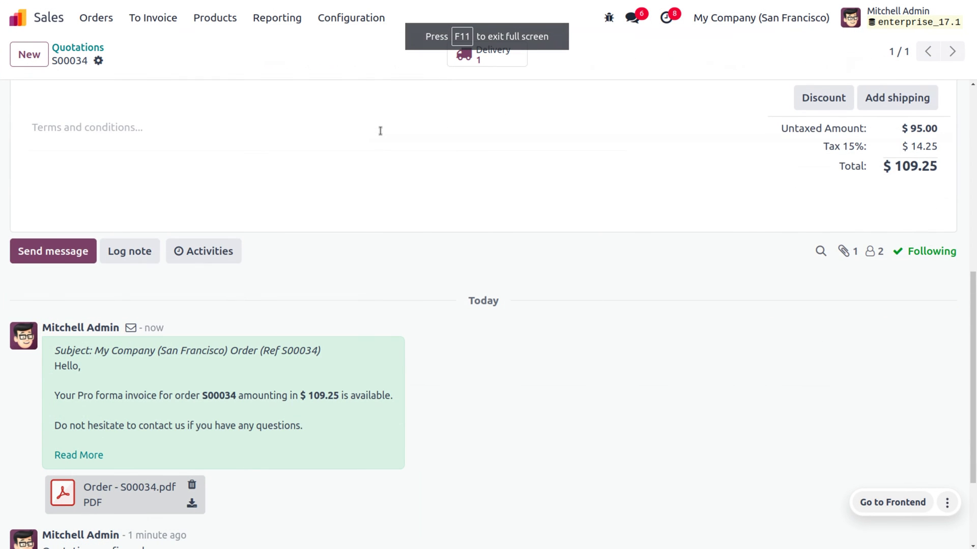
scroll(380, 130, "up", 7)
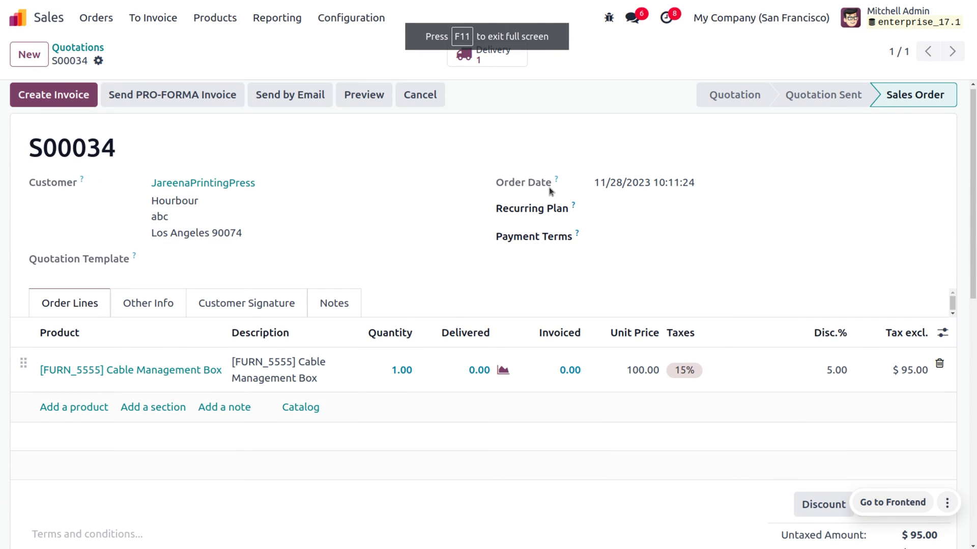
left_click(481, 57)
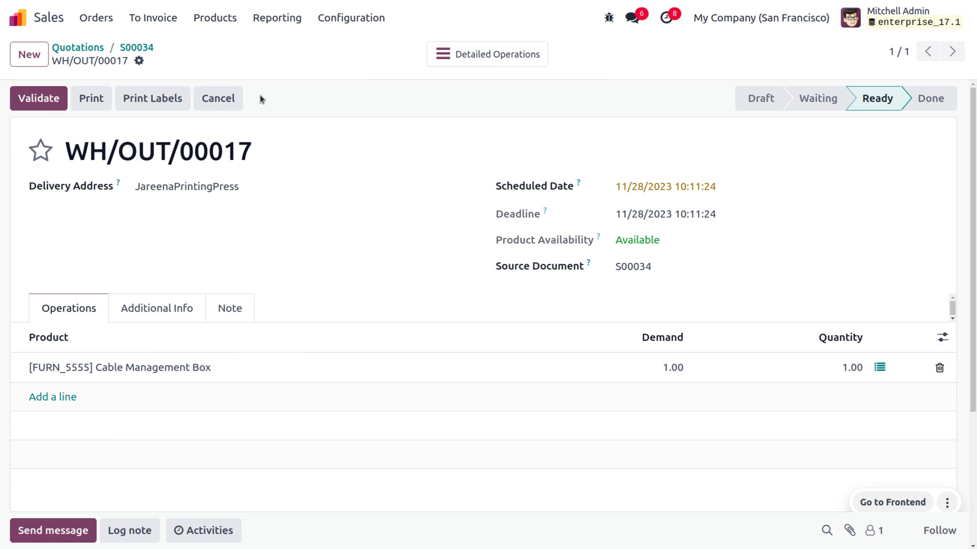
left_click(46, 99)
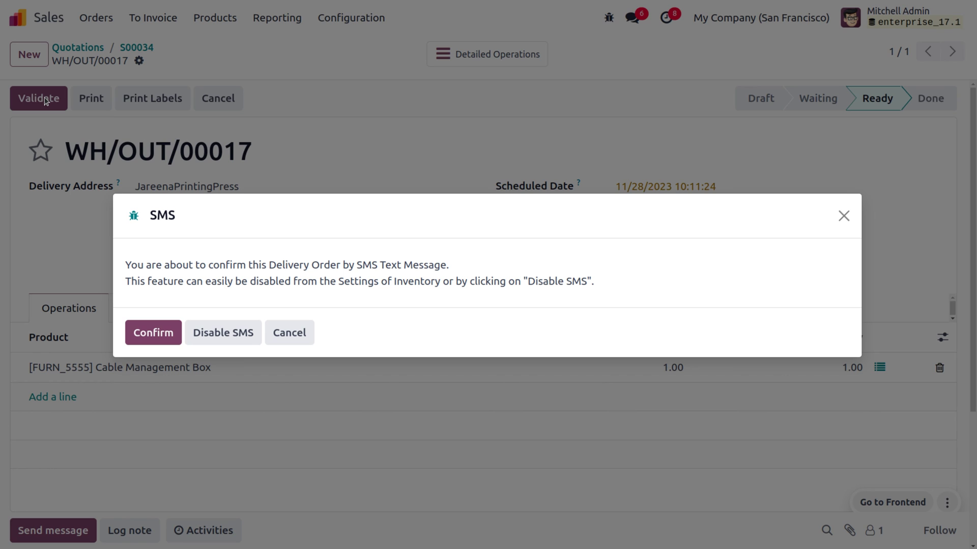
left_click(169, 334)
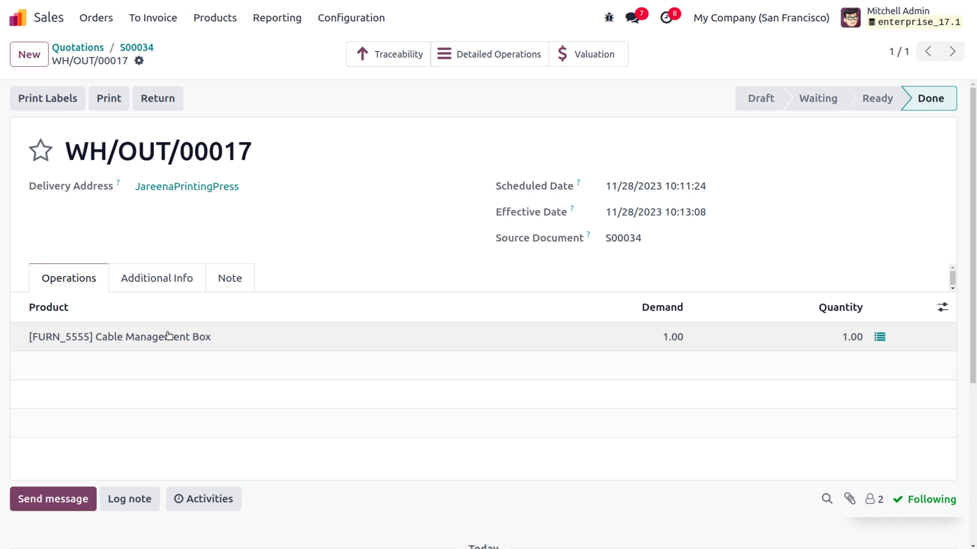
left_click(137, 47)
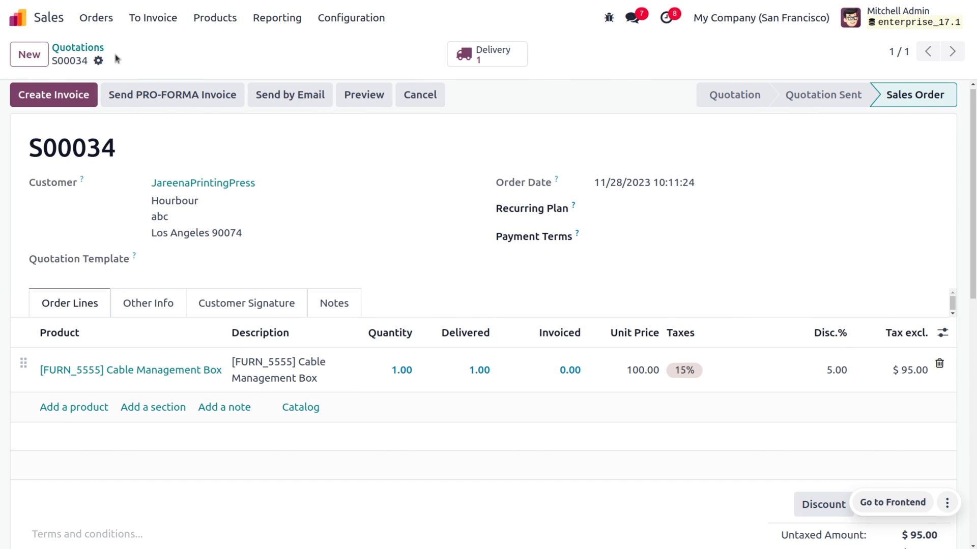
Post draft invoice INV/2023/00007 for S00034 and register its $109.25 payment in the Bank journal
left_click(66, 94)
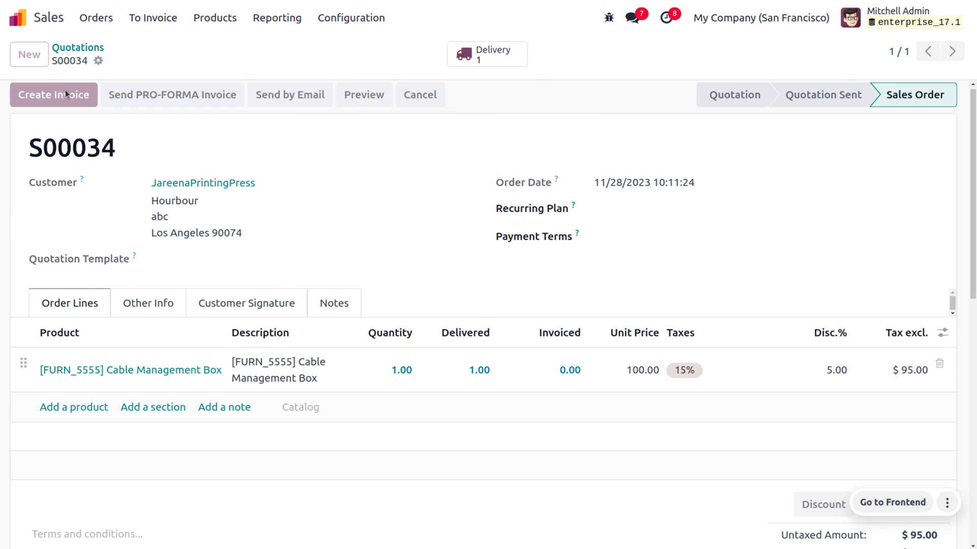
left_click(188, 350)
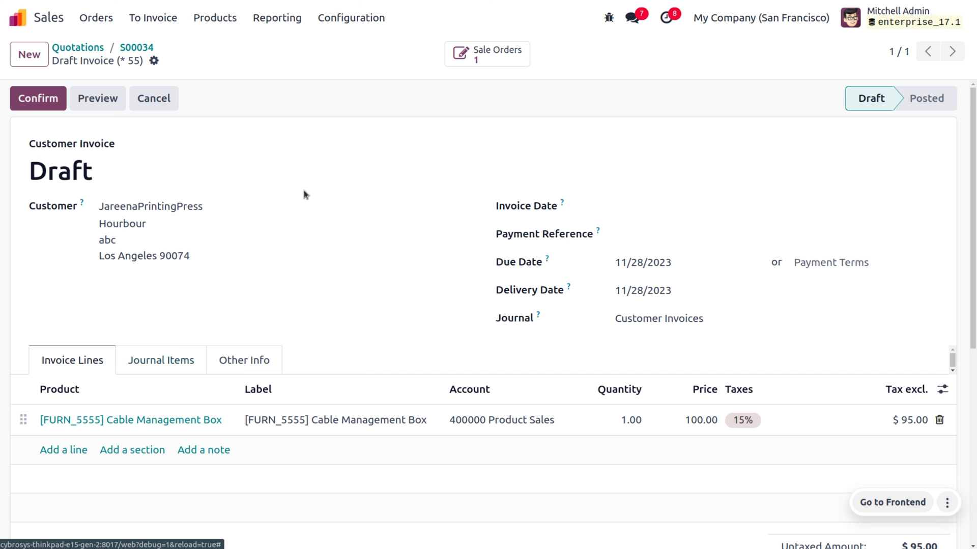
left_click(53, 100)
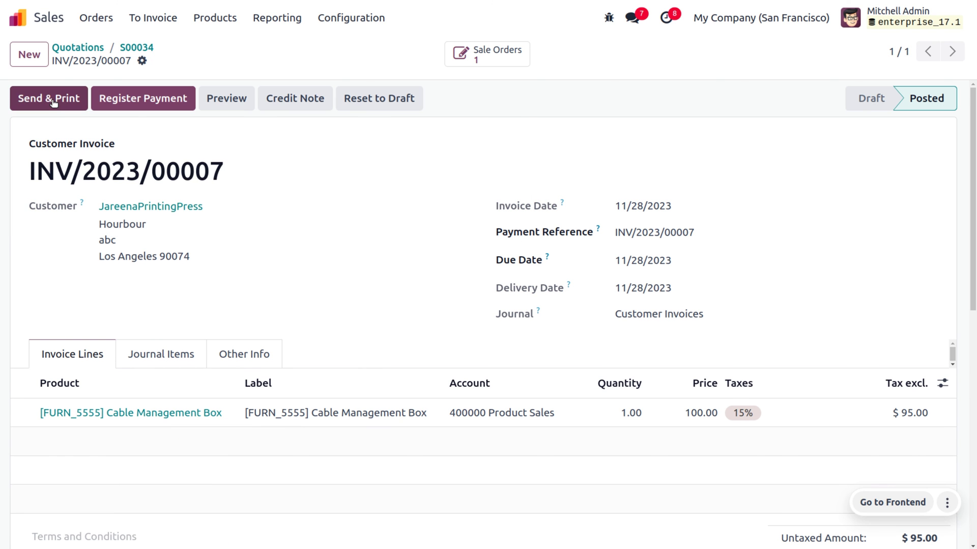
left_click(151, 104)
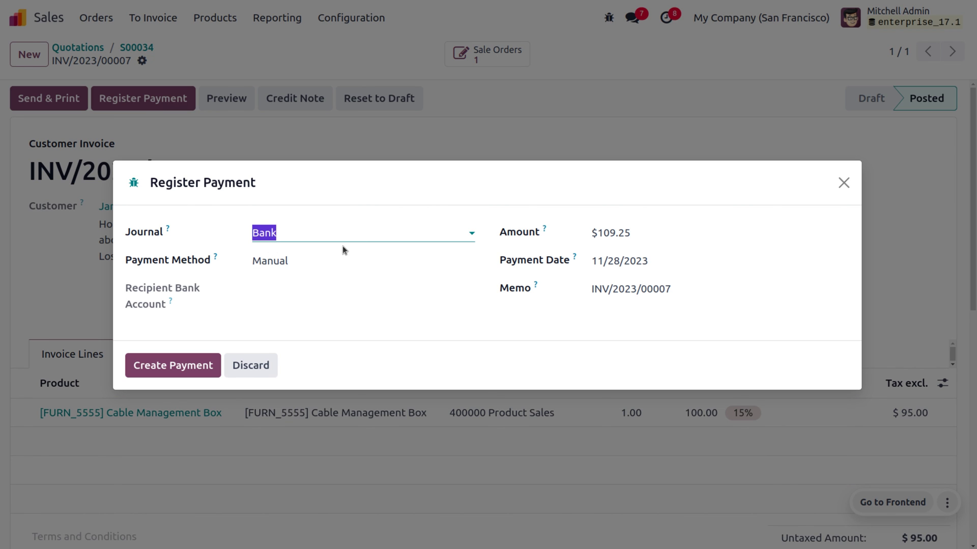
left_click(190, 363)
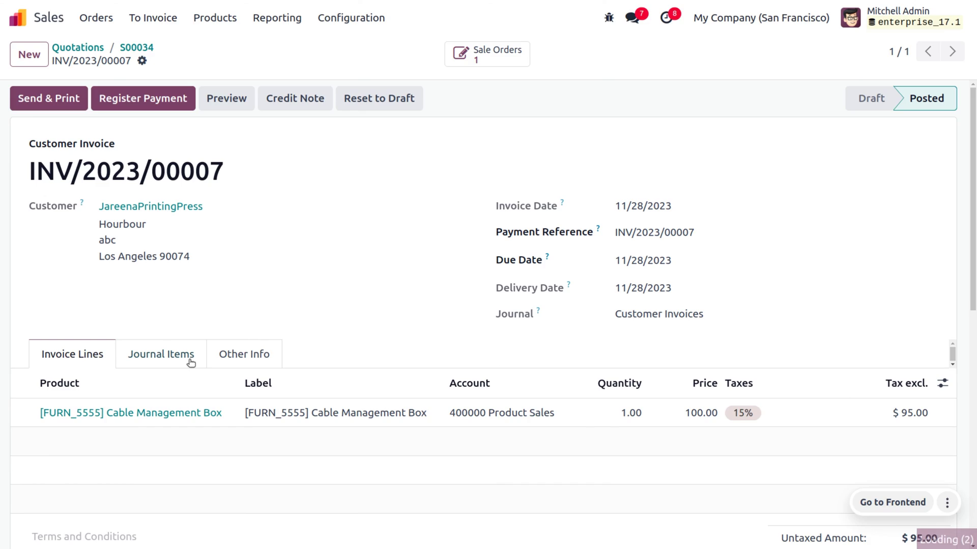